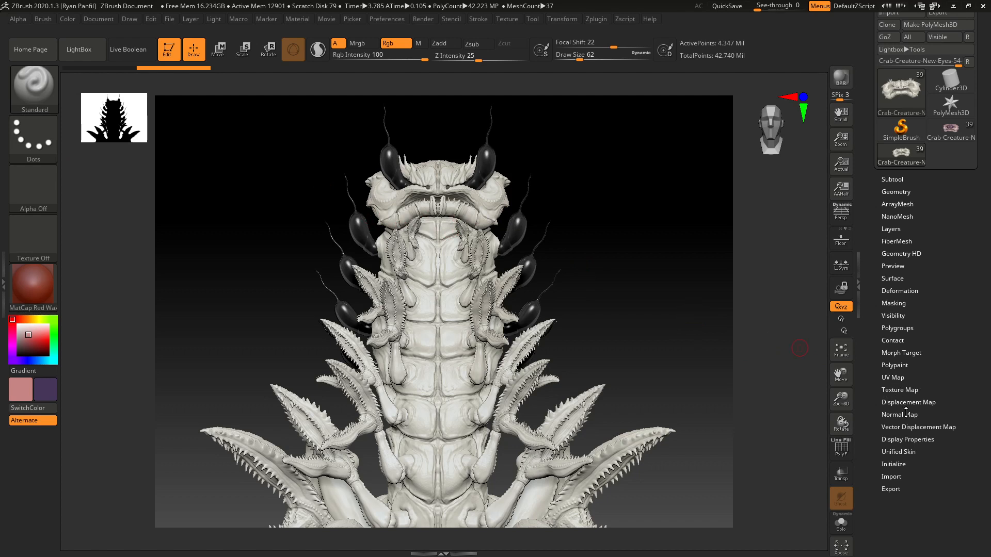
Step: Turn the head's Colorize option off and back on in its polypaint settings
click(892, 365)
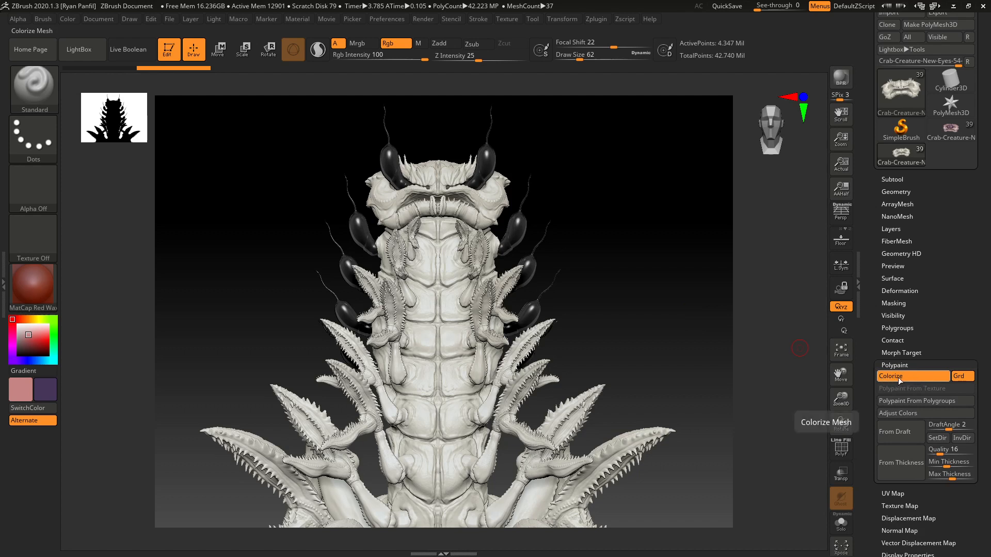
click(899, 376)
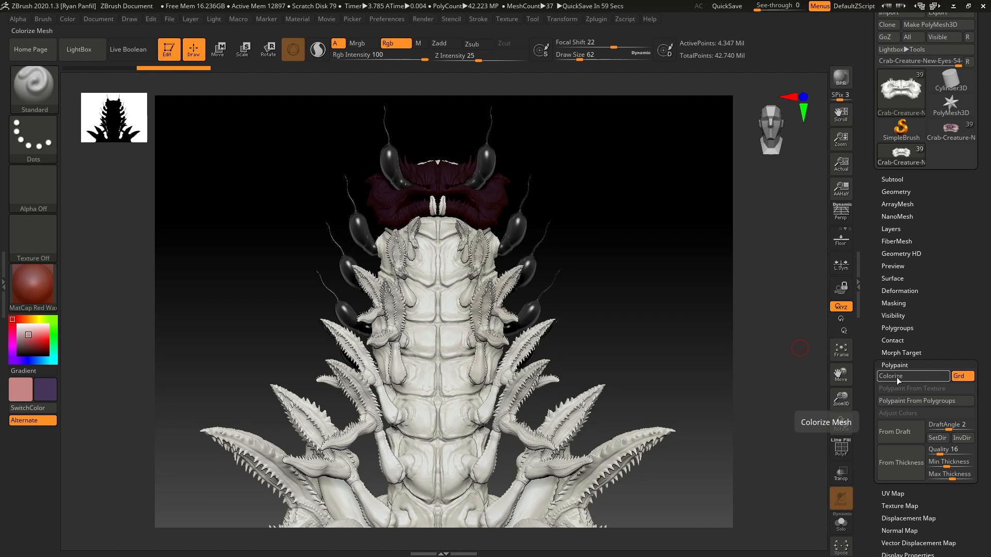
click(896, 376)
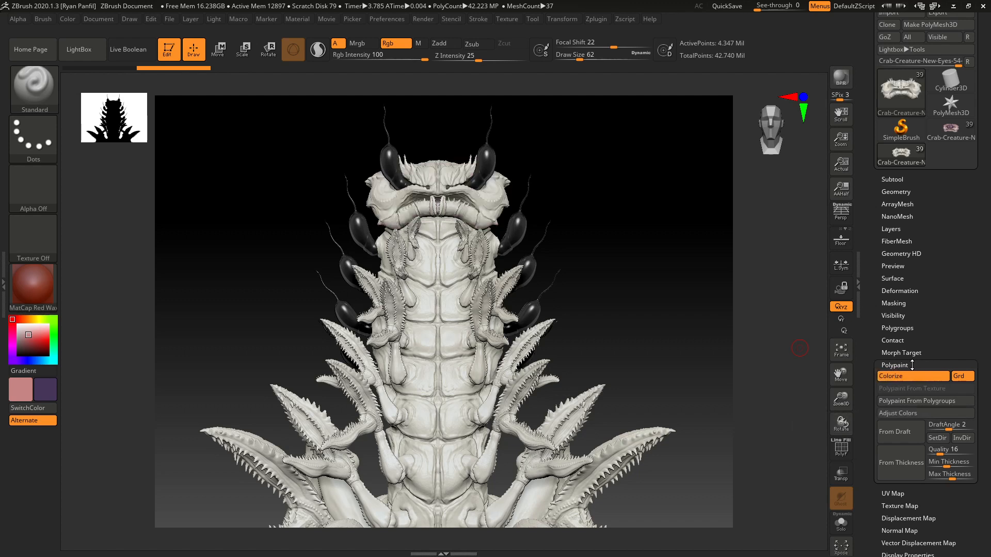
click(912, 365)
click(904, 365)
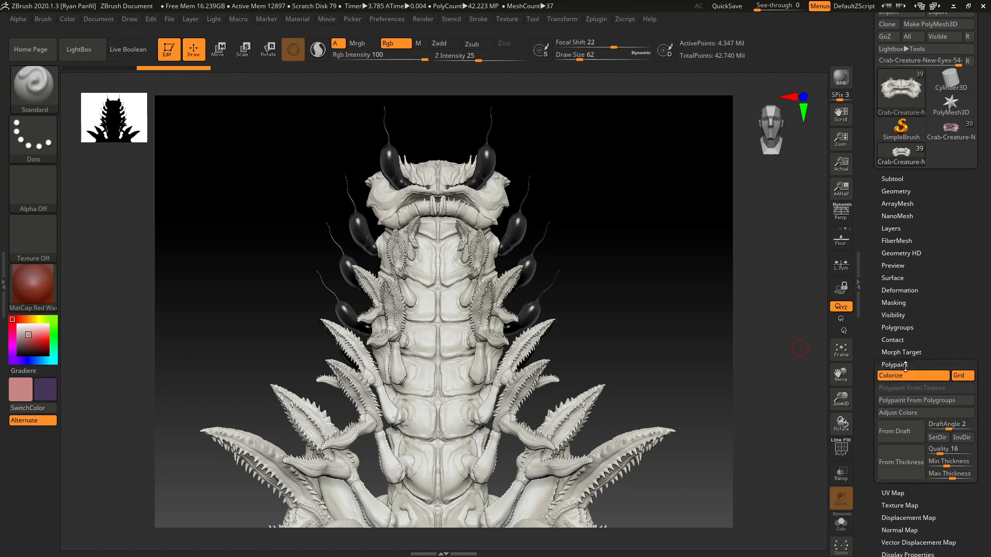
click(898, 365)
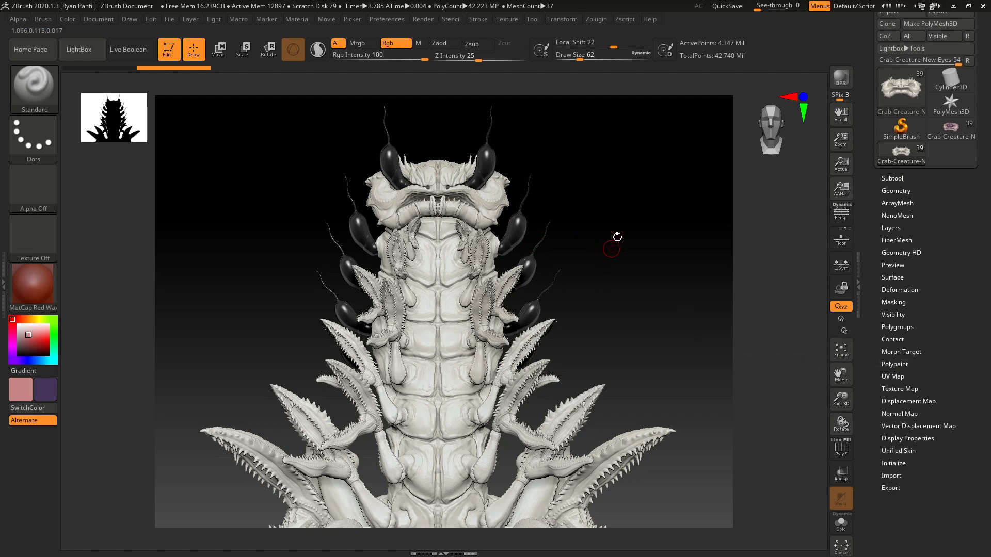
Step: Examine the crab creature from the front and frame its head close up
alt+drag(588, 222, 591, 273)
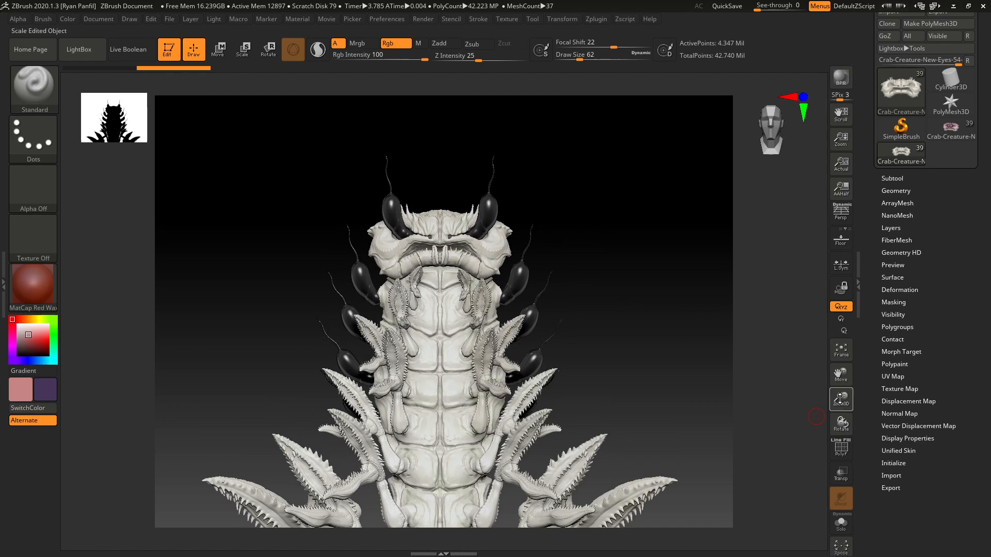
drag(840, 398, 841, 412)
mouse_move(626, 310)
alt+mouse_down()
mouse_move(641, 328)
mouse_move(635, 319)
alt+mouse_up()
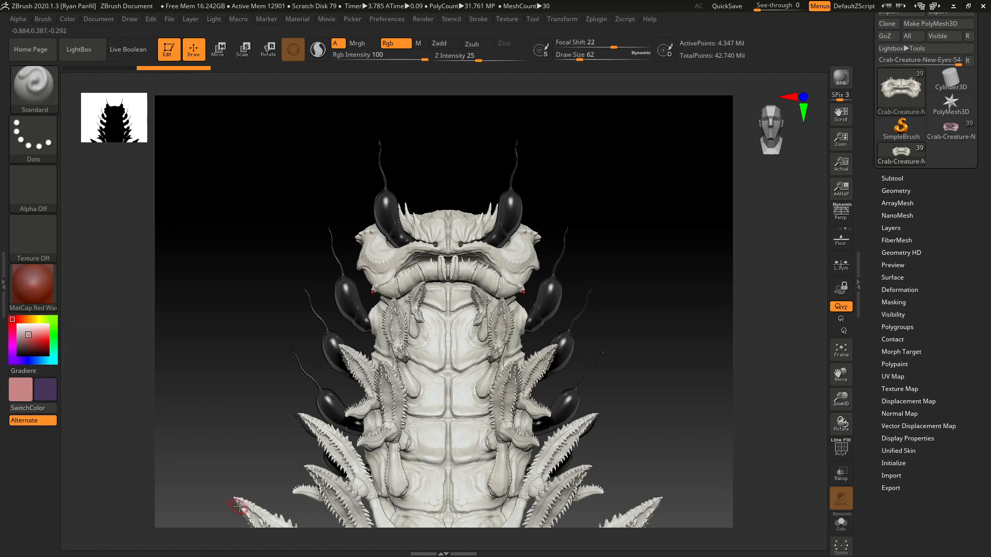
key(alt+Tab)
key(alt+Tab)
key(alt+Tab)
drag(842, 399, 842, 439)
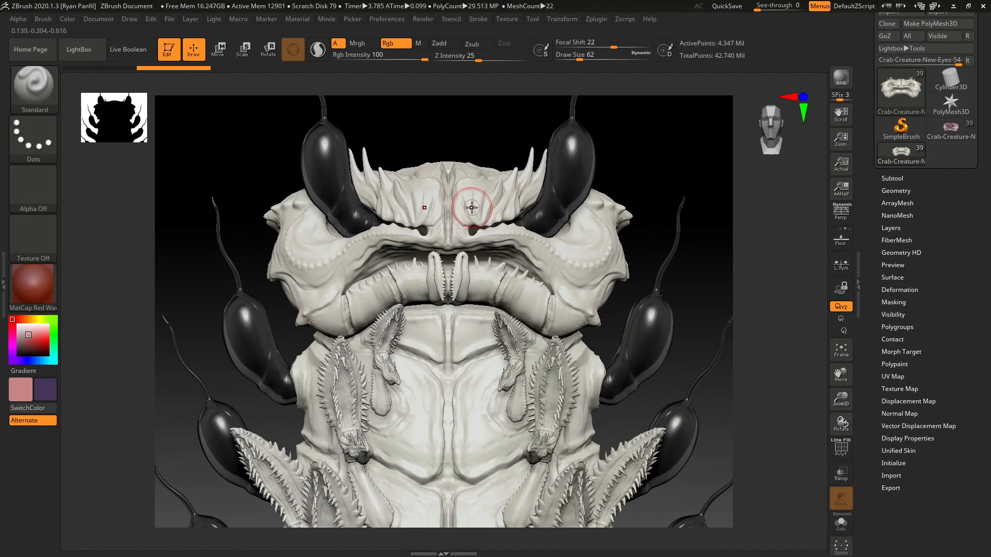
key(f)
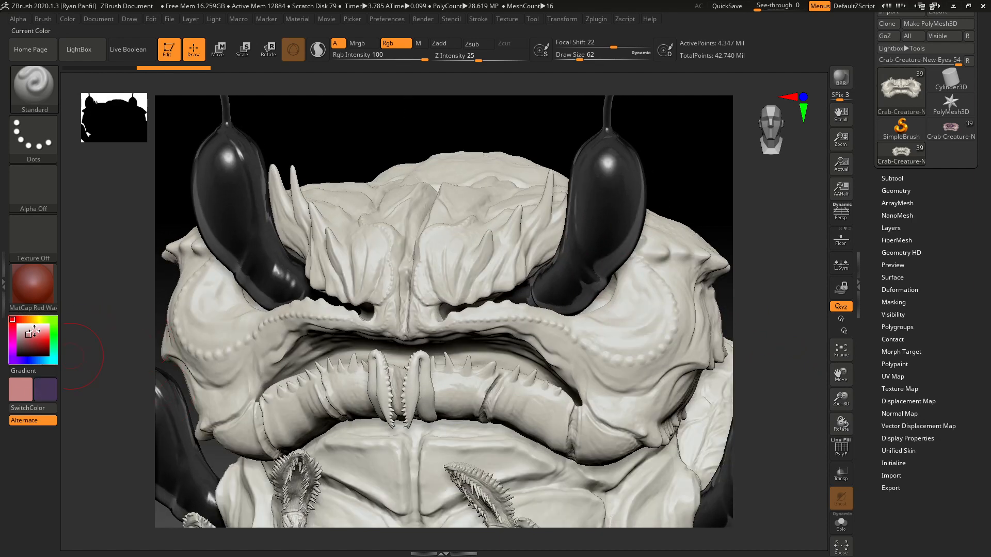
Step: Set the main colour to golden orange and the secondary colour to light purple
drag(34, 330, 29, 343)
click(34, 320)
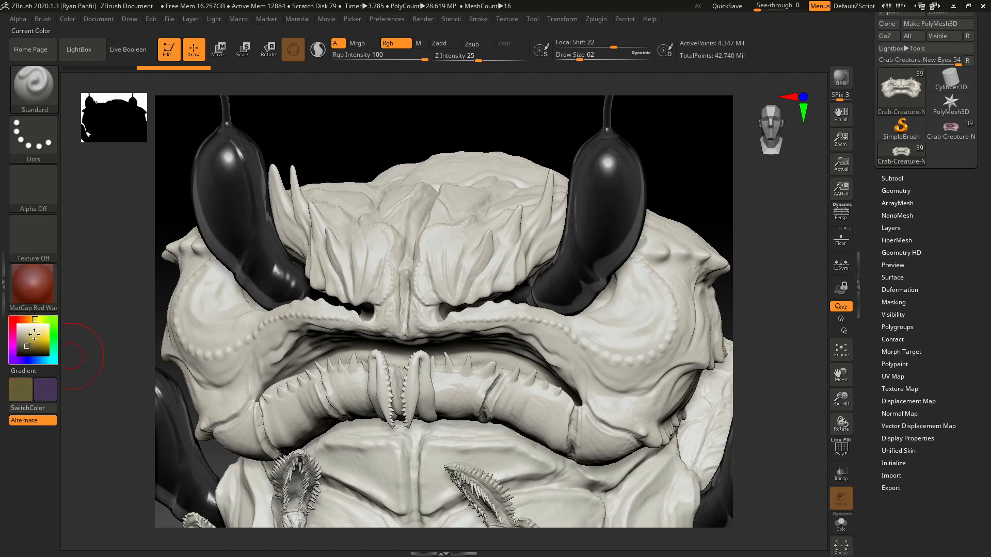
click(38, 342)
mouse_move(33, 320)
mouse_down()
mouse_move(44, 342)
mouse_move(31, 321)
mouse_up()
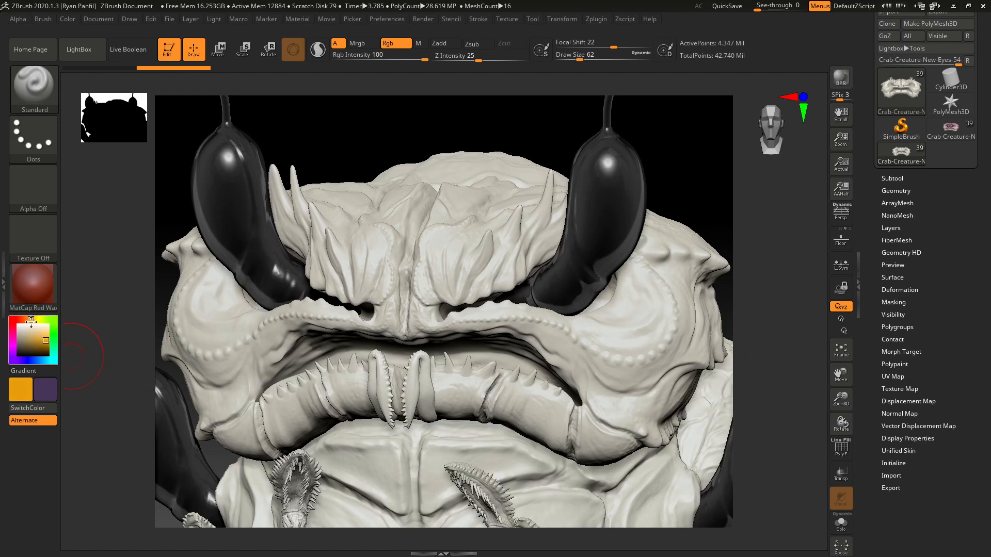
click(43, 391)
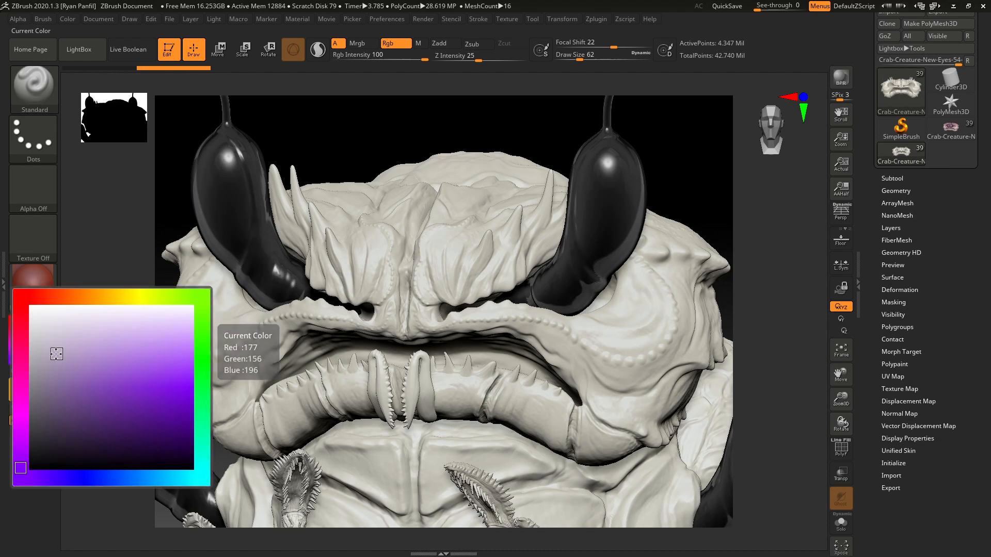
click(65, 359)
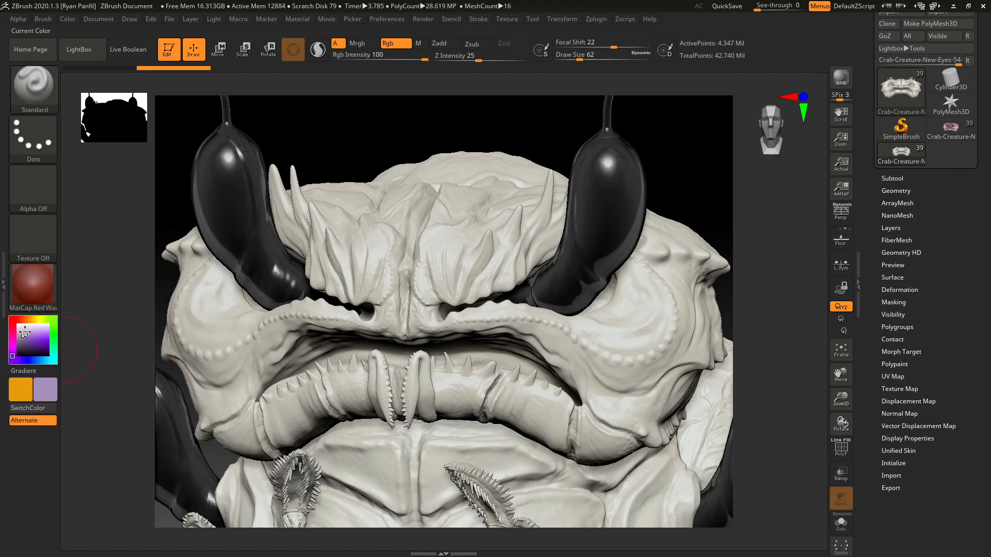
Step: Swap the main and secondary colours back and forth
click(35, 411)
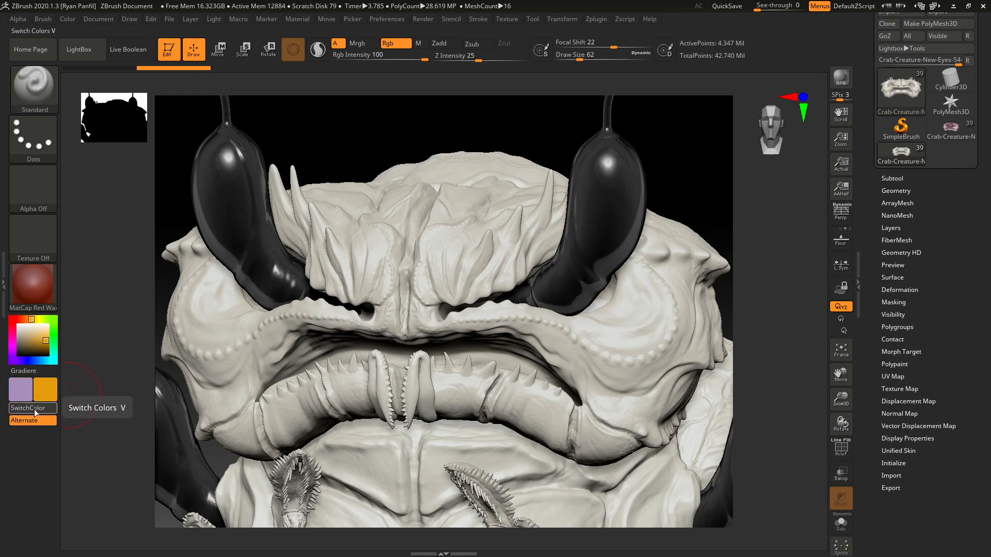
click(35, 410)
click(35, 410)
click(35, 410)
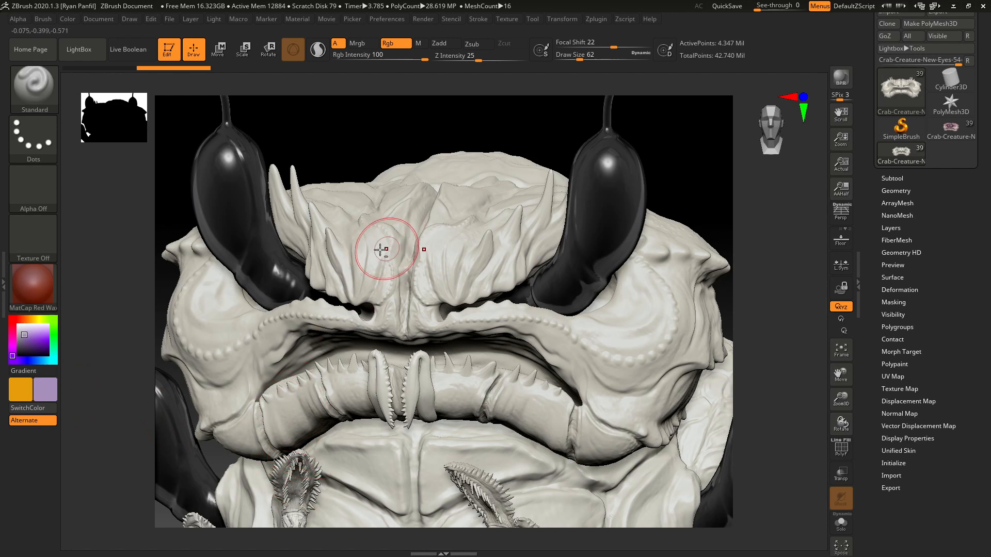
Step: Paint the brow and upper lip light purple, and fill the entire head object with the same colour
mouse_move(364, 249)
mouse_down()
mouse_move(393, 234)
mouse_move(336, 235)
mouse_move(343, 271)
mouse_move(368, 217)
mouse_move(397, 235)
mouse_move(399, 263)
mouse_move(377, 241)
mouse_move(395, 279)
mouse_move(392, 310)
mouse_move(372, 331)
mouse_move(286, 201)
mouse_move(340, 195)
mouse_move(332, 217)
mouse_move(373, 222)
mouse_move(383, 206)
mouse_move(488, 191)
mouse_up()
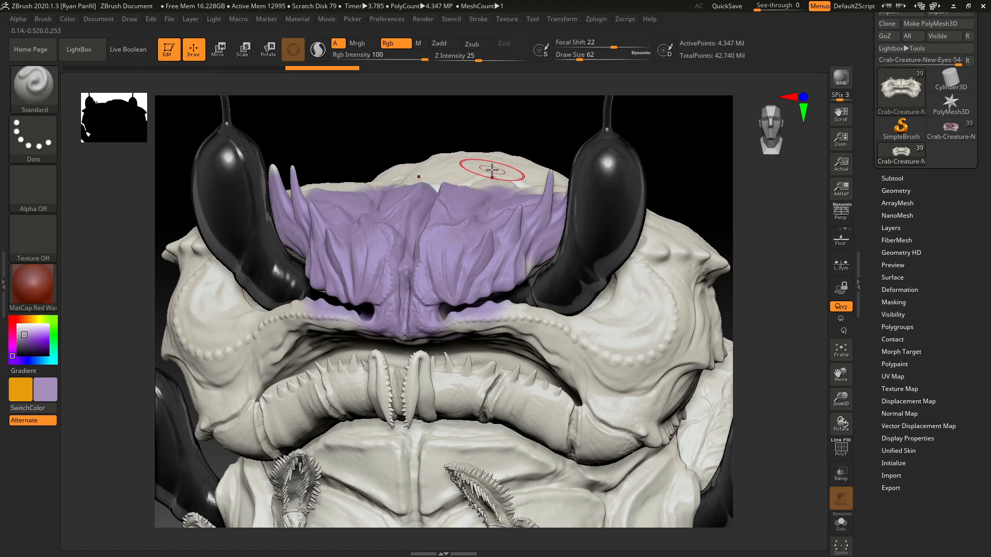
mouse_move(362, 331)
mouse_down()
mouse_move(260, 326)
mouse_move(238, 336)
mouse_move(258, 367)
mouse_move(421, 357)
mouse_up()
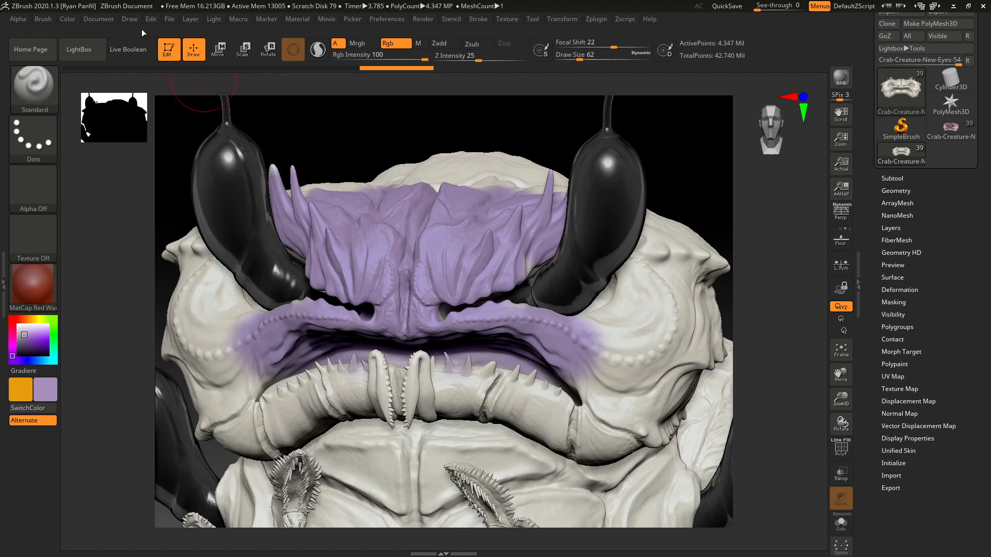
click(71, 17)
click(102, 239)
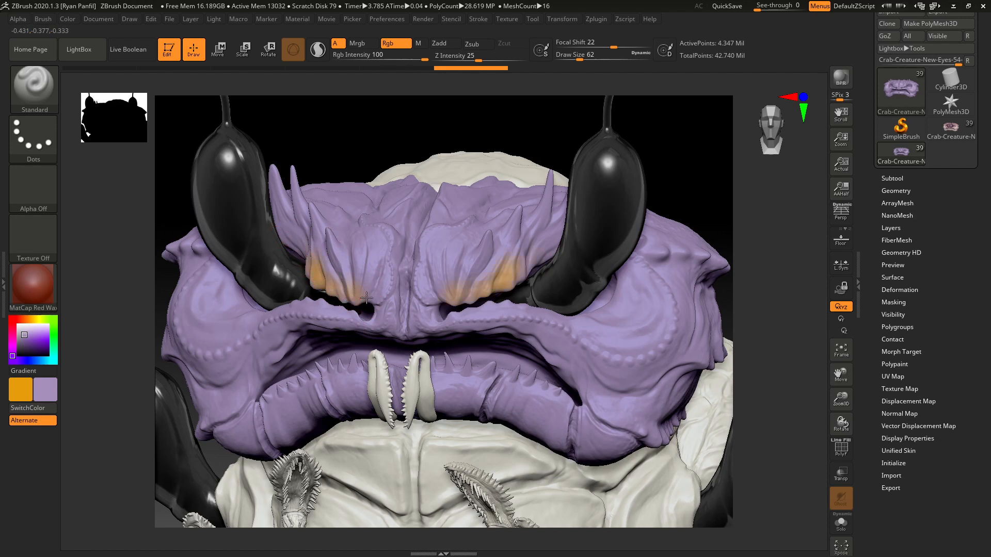
Step: Paint orange accents around the eye sockets, along the beaded upper-lip ridges and over the nose at the head's centre
drag(378, 311, 355, 323)
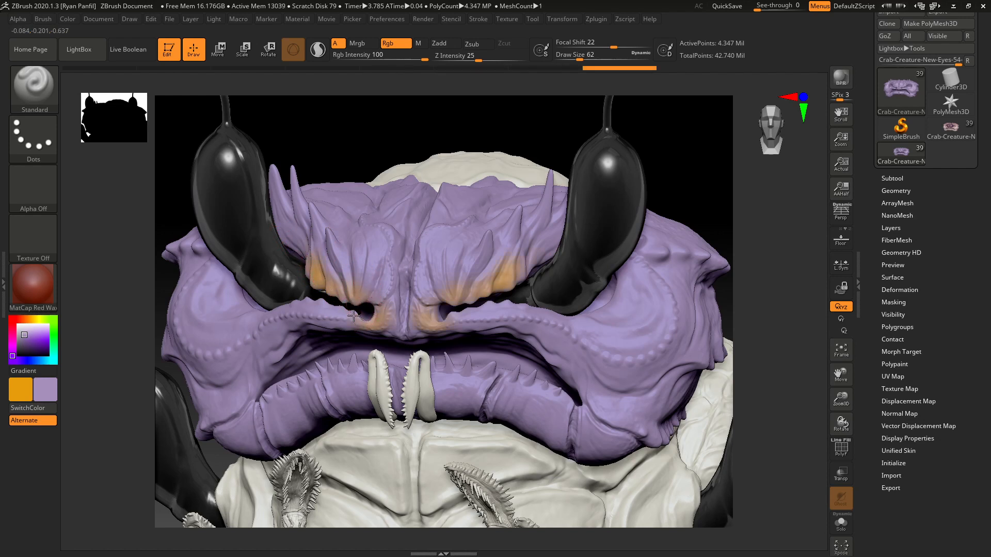
drag(316, 303, 260, 326)
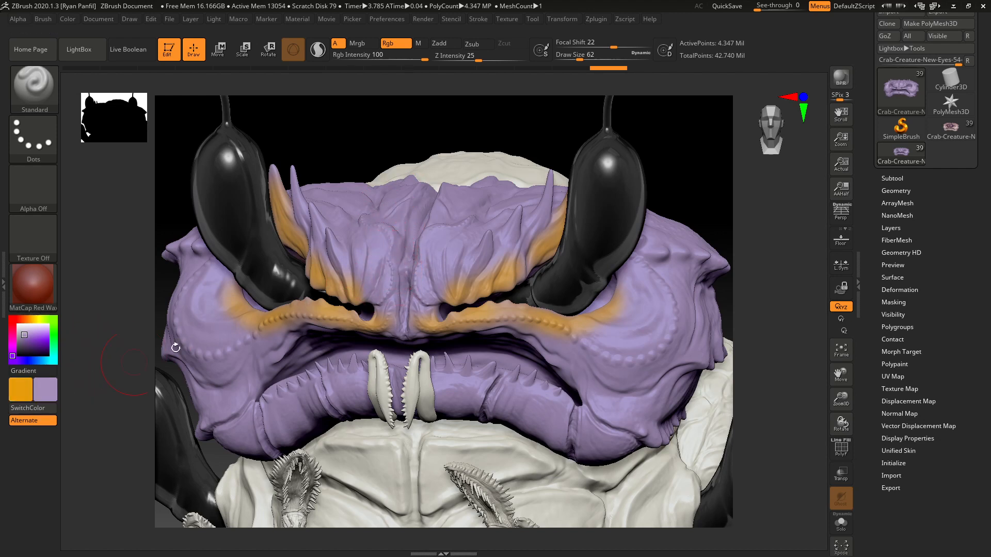
click(31, 408)
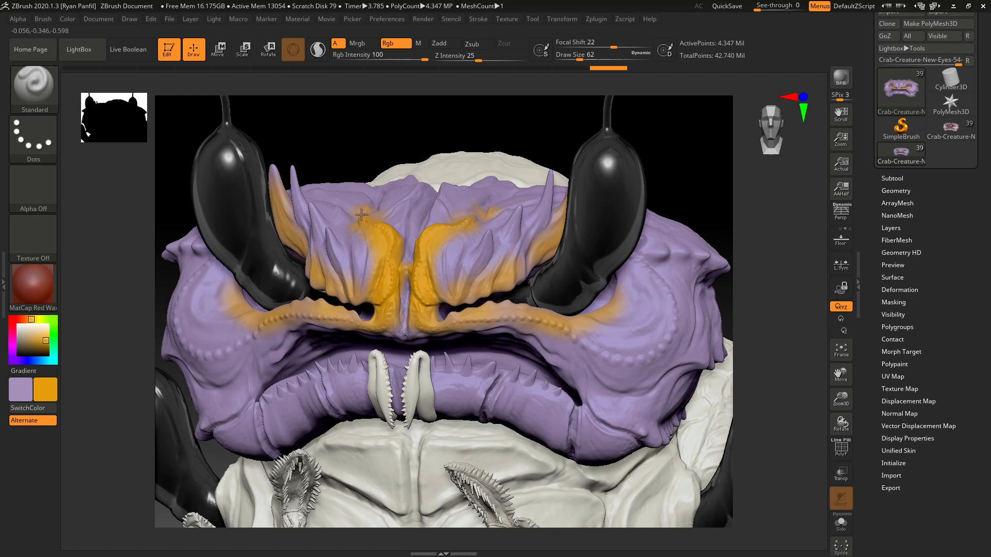
drag(391, 247, 373, 285)
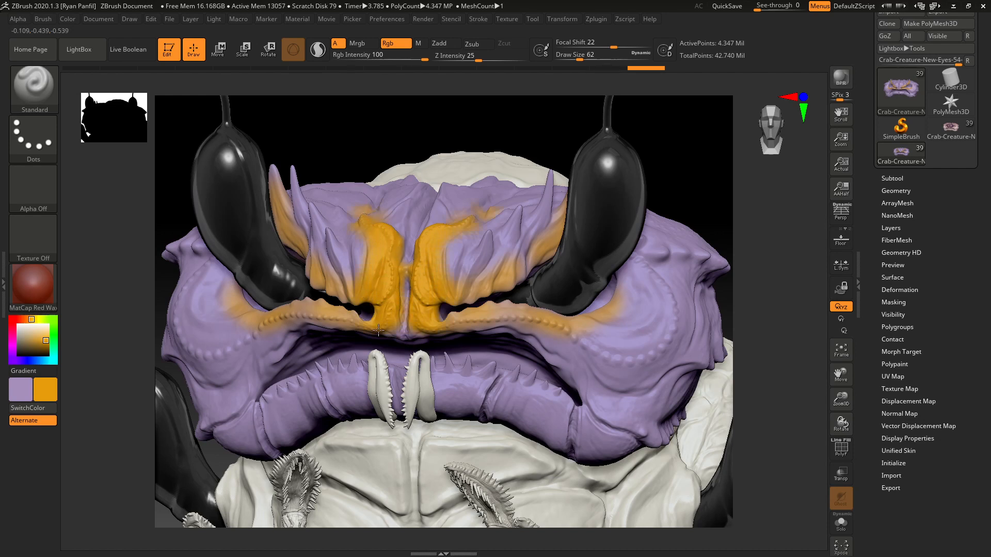
drag(398, 266, 400, 270)
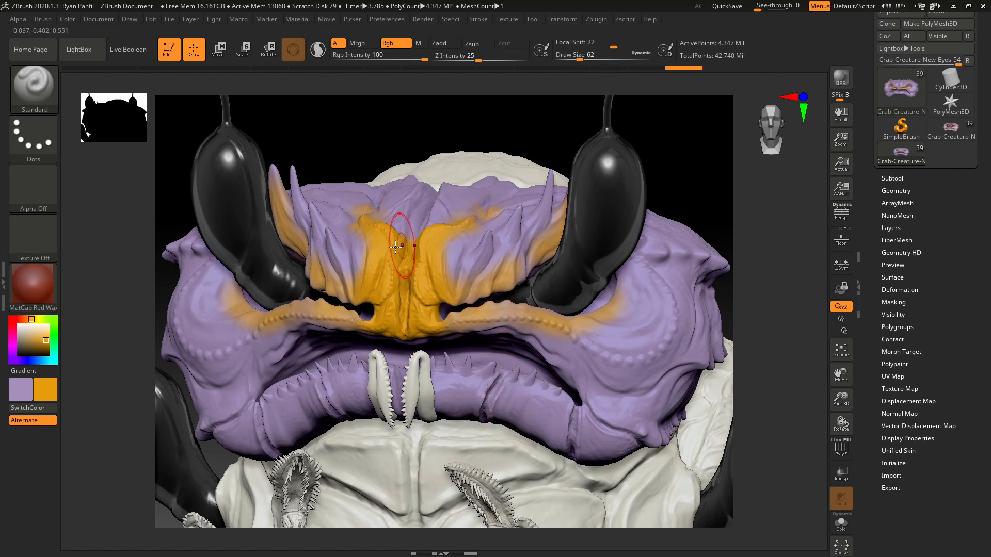
Step: Shrink the brush's Draw Size to 8, enlarge it to 174 and reduce it to 142
key(bracketleft)
key(bracketleft)
key(bracketleft)
key(bracketleft)
key(bracketleft)
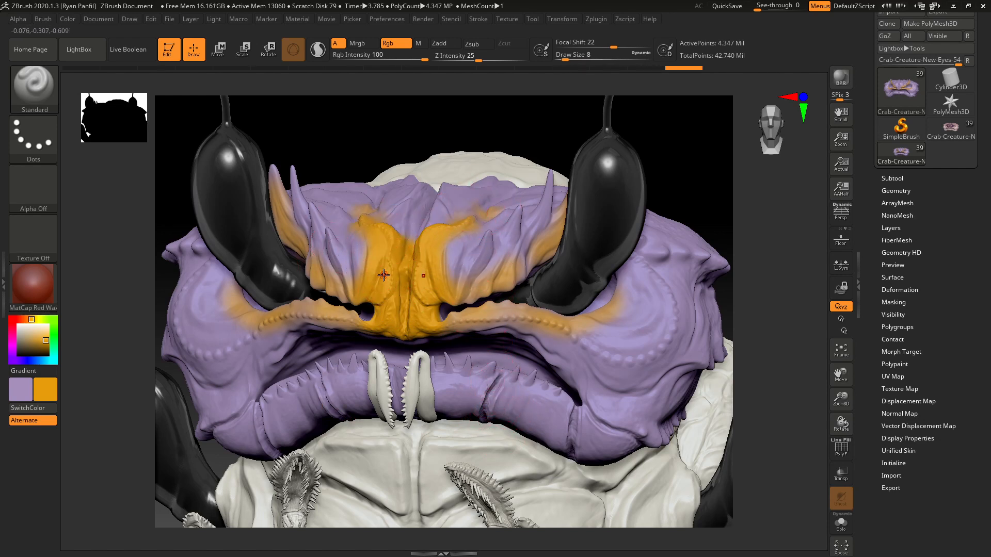
key(bracketright)
key(bracketright)
key(bracketright)
key(bracketright)
key(bracketright)
key(bracketright)
key(bracketright)
key(bracketright)
key(bracketright)
key(bracketright)
key(bracketright)
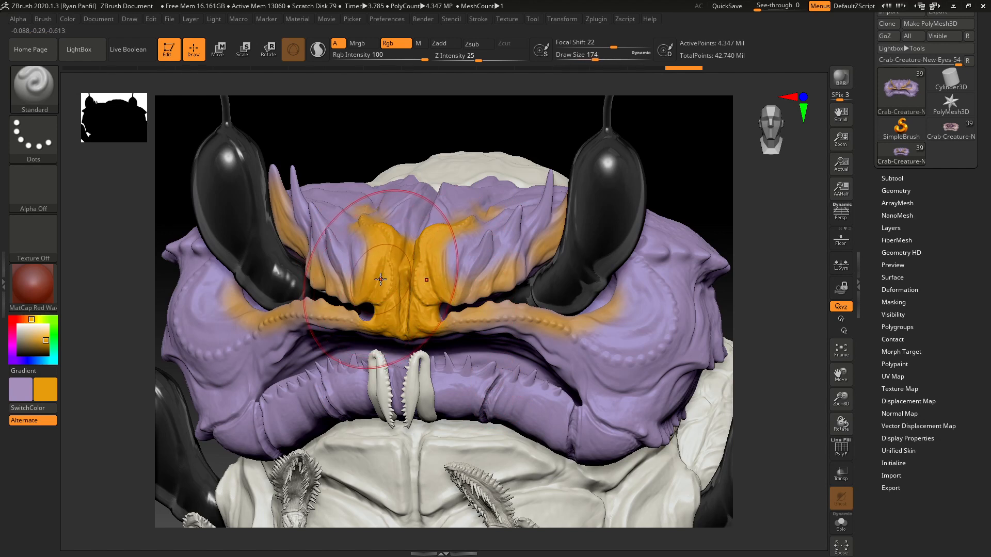
key(bracketleft)
key(bracketleft)
key(bracketleft)
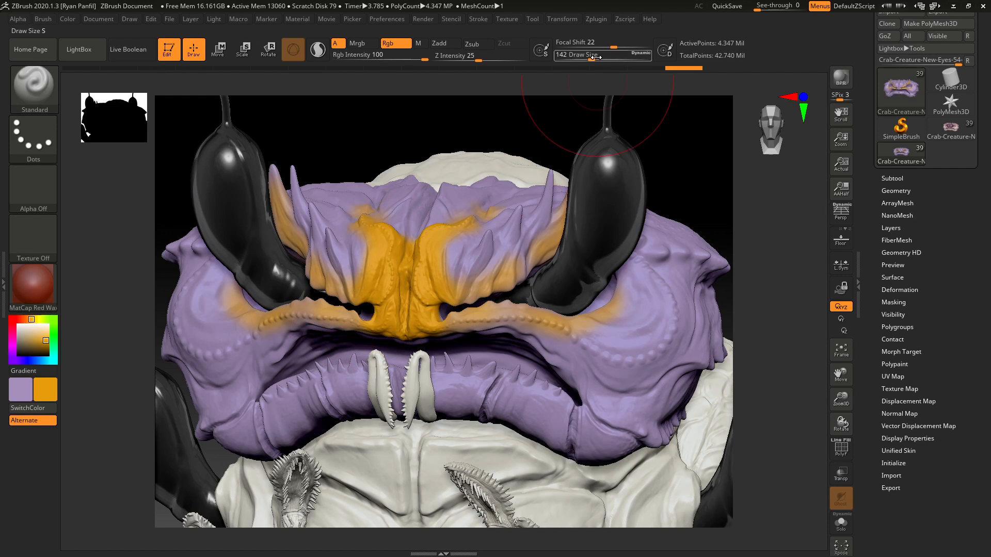
Step: Try painting the forehead orange with Draw Size 108 and Focal Shift -100, and undo the latest orange strokes
mouse_move(592, 60)
mouse_down()
mouse_move(622, 47)
mouse_move(554, 46)
mouse_up()
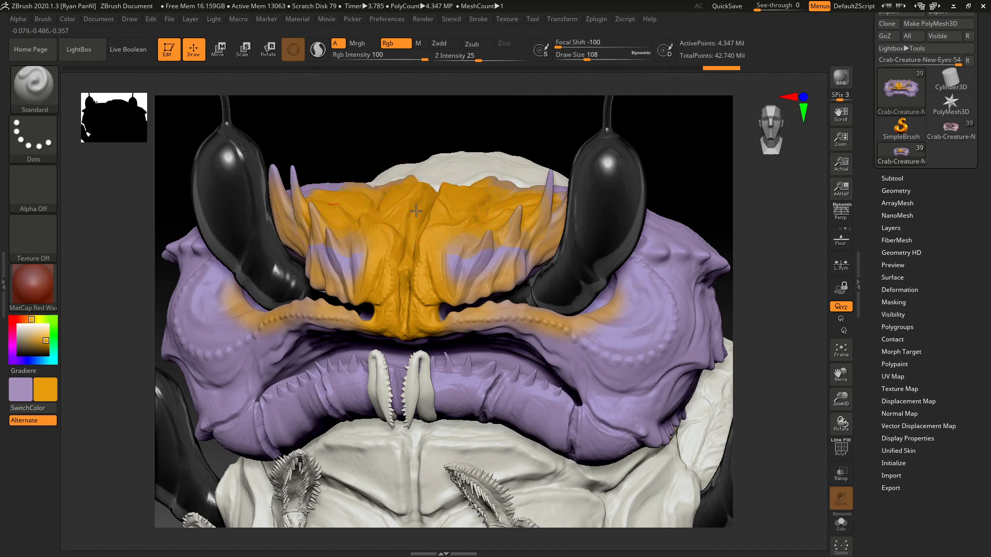
click(459, 204)
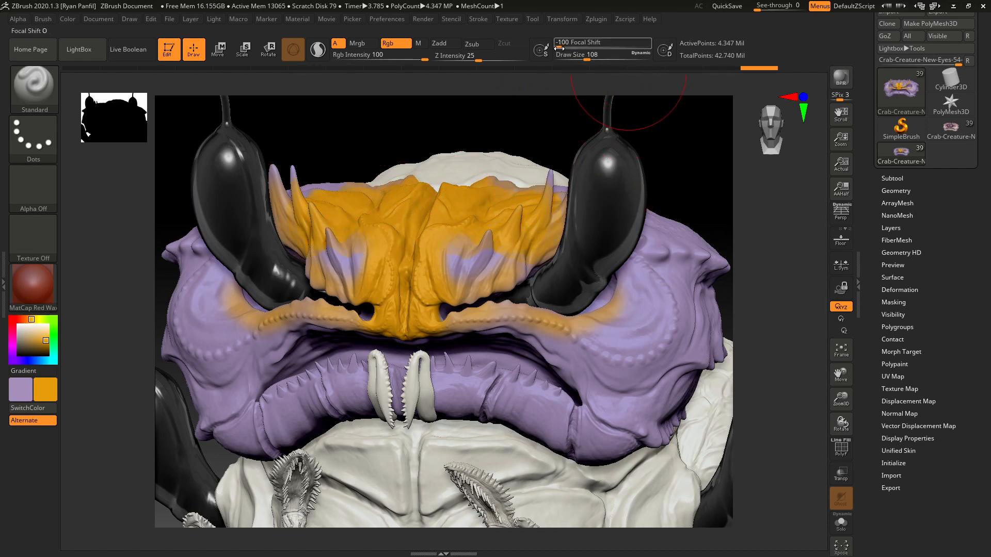
key(ctrl+z)
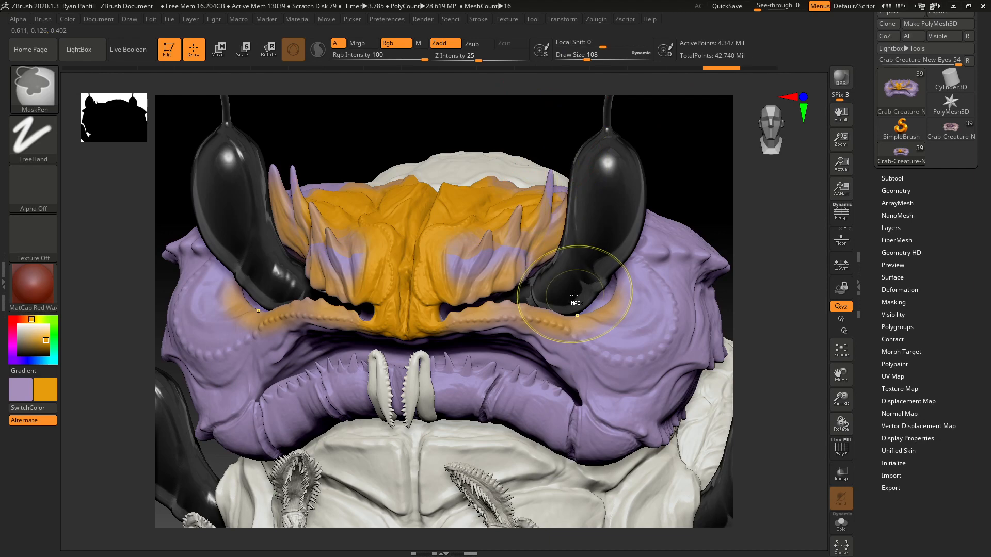
mouse_move(677, 165)
mouse_down()
mouse_move(666, 221)
mouse_move(669, 197)
mouse_up()
key(ctrl+z)
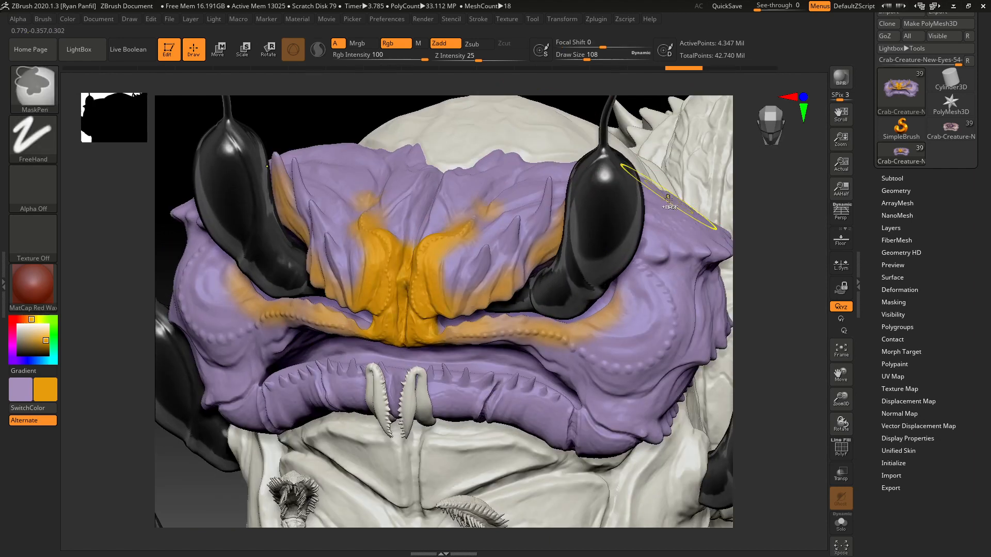
key(ctrl+z)
Step: Set Focal Shift to 48 and paint soft-edged orange over the middle of the forehead
mouse_move(604, 47)
mouse_down()
mouse_move(681, 46)
mouse_move(622, 47)
mouse_up()
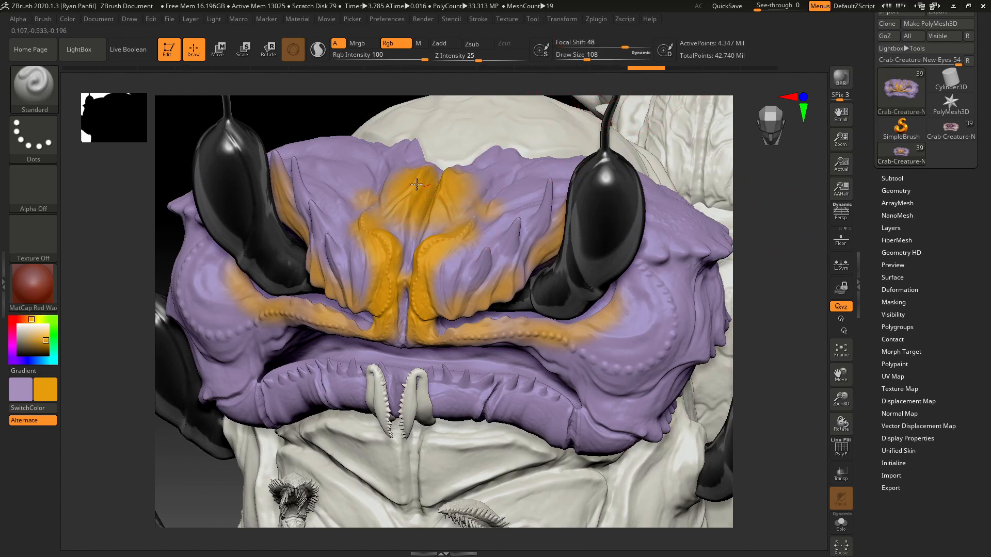
mouse_move(396, 223)
mouse_down()
mouse_move(435, 223)
mouse_move(372, 237)
mouse_up()
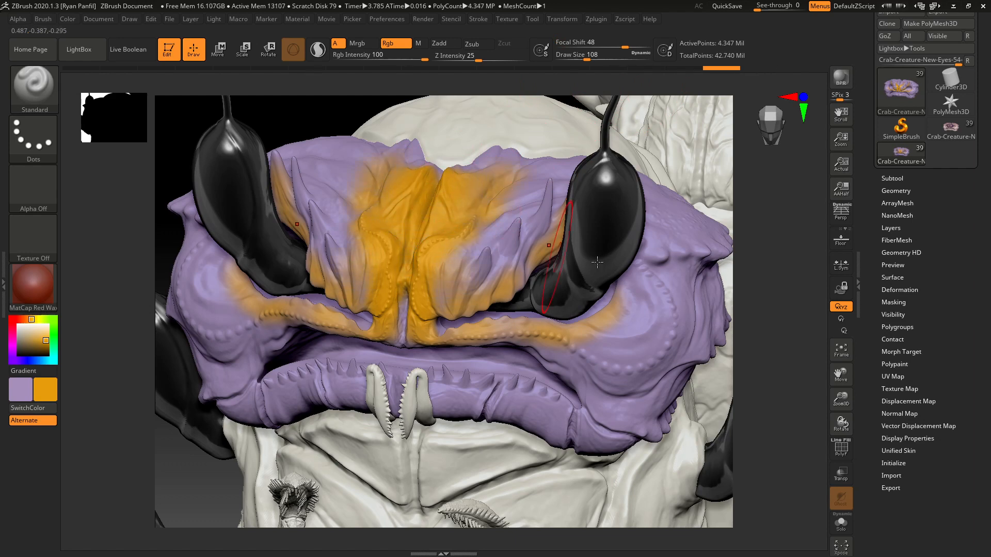
mouse_move(788, 312)
mouse_down()
mouse_move(778, 310)
mouse_move(780, 325)
mouse_up()
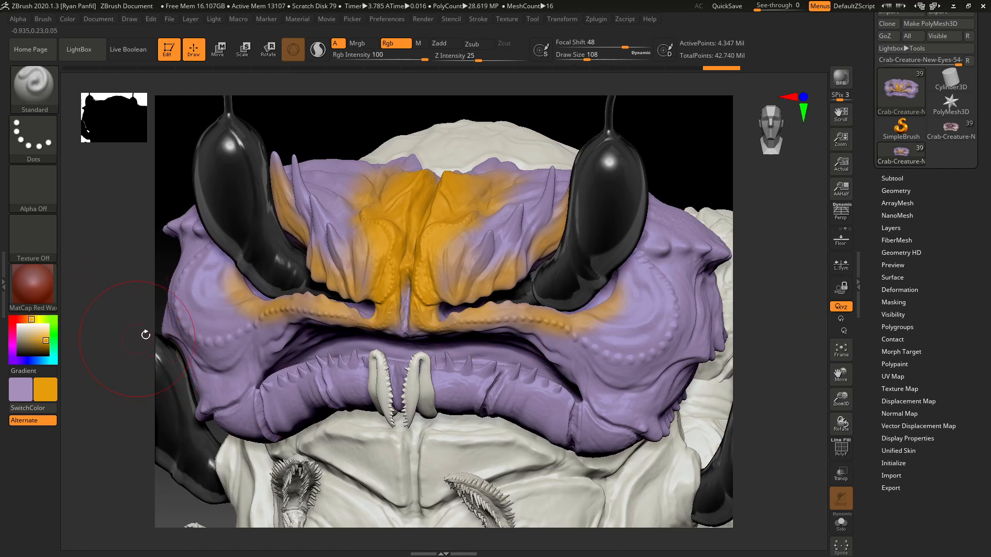
drag(774, 343, 781, 329)
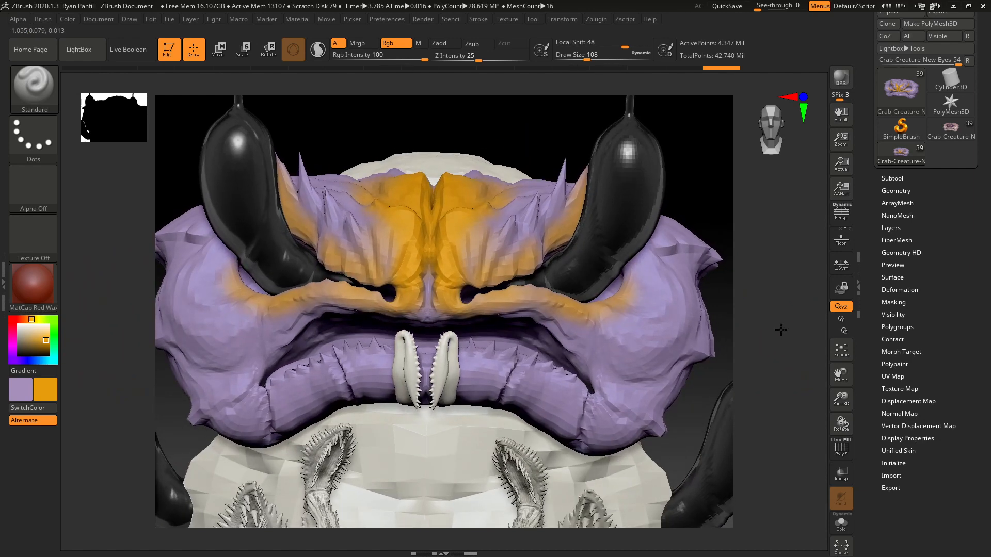
alt+drag(489, 123, 554, 158)
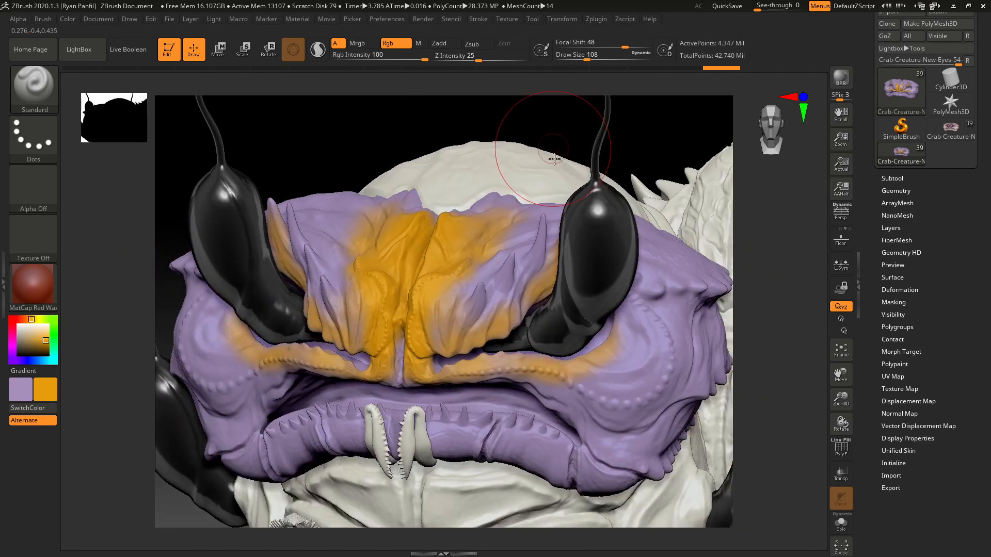
Step: Turn on Zadd for the Standard brush and reduce its Draw Size to 12
drag(769, 340, 769, 371)
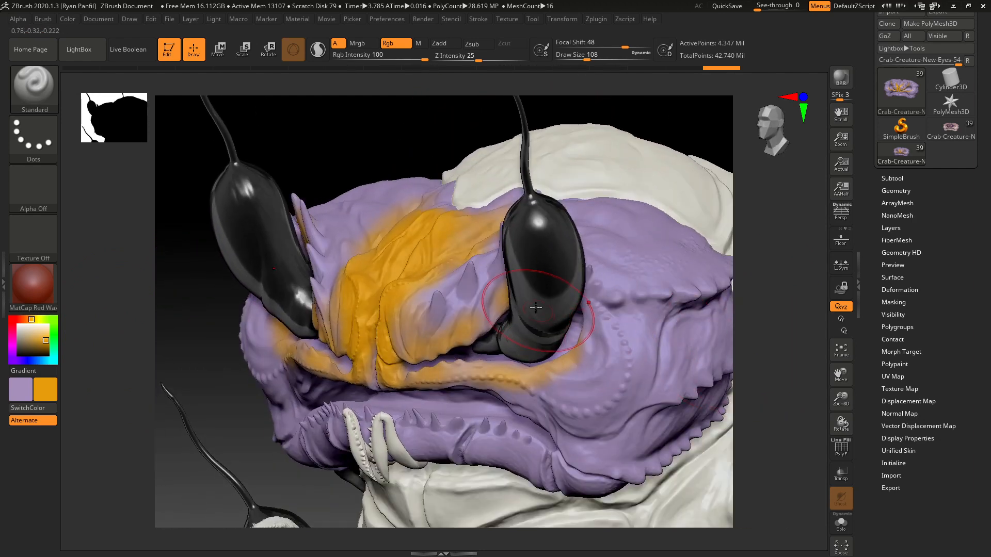
click(448, 45)
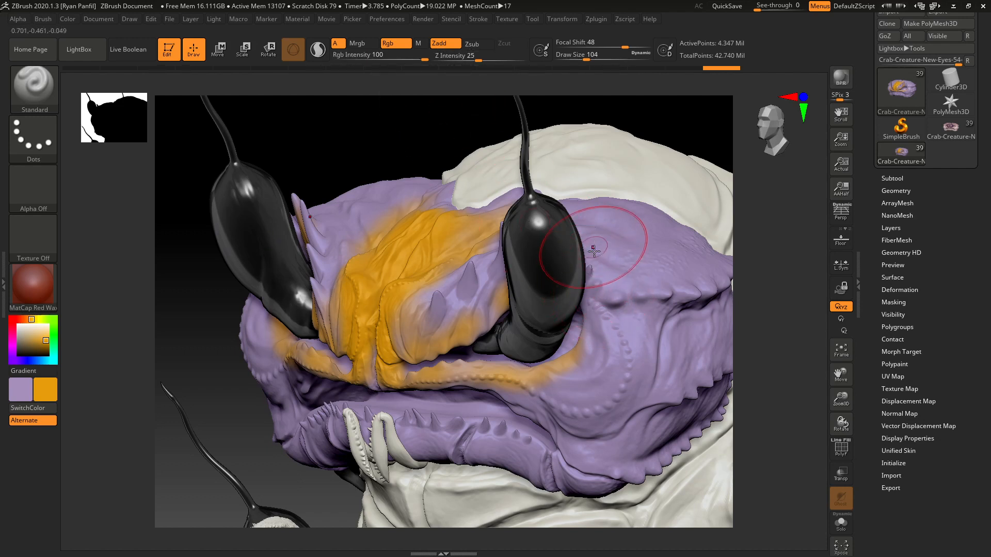
key(bracketleft)
key(bracketleft)
key(bracketleft)
key(bracketleft)
key(bracketleft)
key(bracketleft)
key(bracketleft)
key(bracketleft)
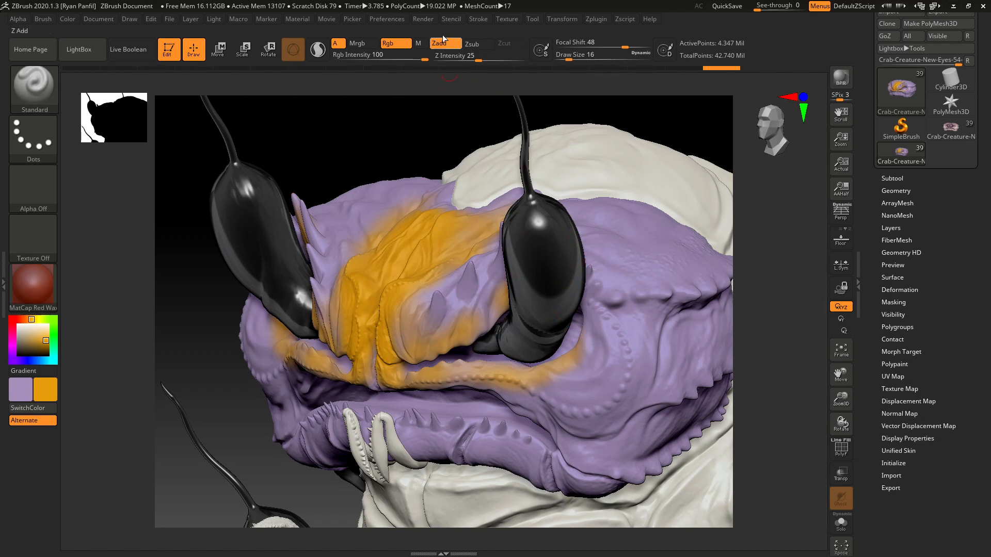
key(bracketleft)
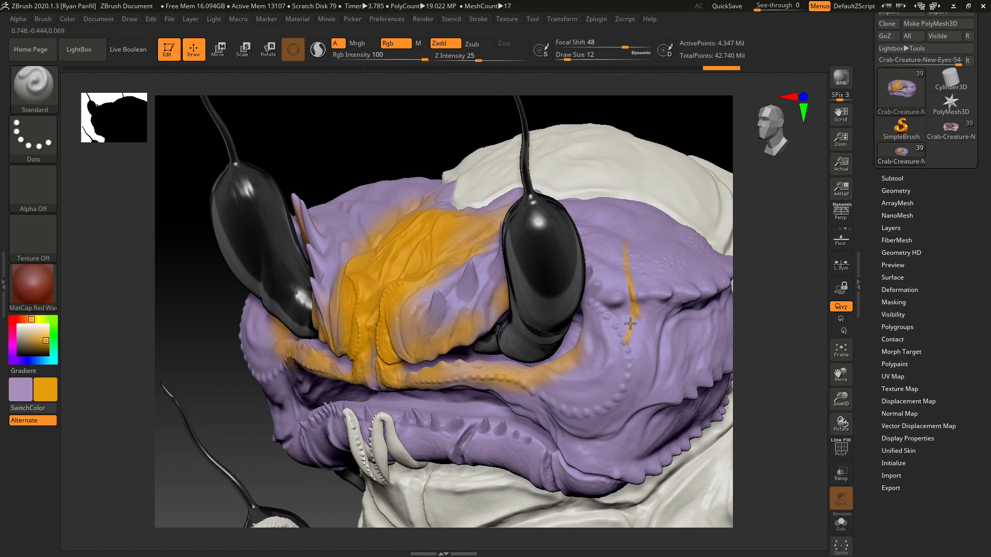
Step: Try sculpting raised orange strokes on the side of the head with Zadd and Rgb active, and undo them
mouse_move(646, 330)
mouse_down()
mouse_move(600, 381)
mouse_move(589, 419)
mouse_up()
mouse_move(751, 379)
mouse_down()
mouse_move(795, 369)
mouse_move(803, 385)
mouse_move(789, 402)
mouse_move(774, 412)
mouse_move(776, 362)
mouse_up()
key(ctrl)
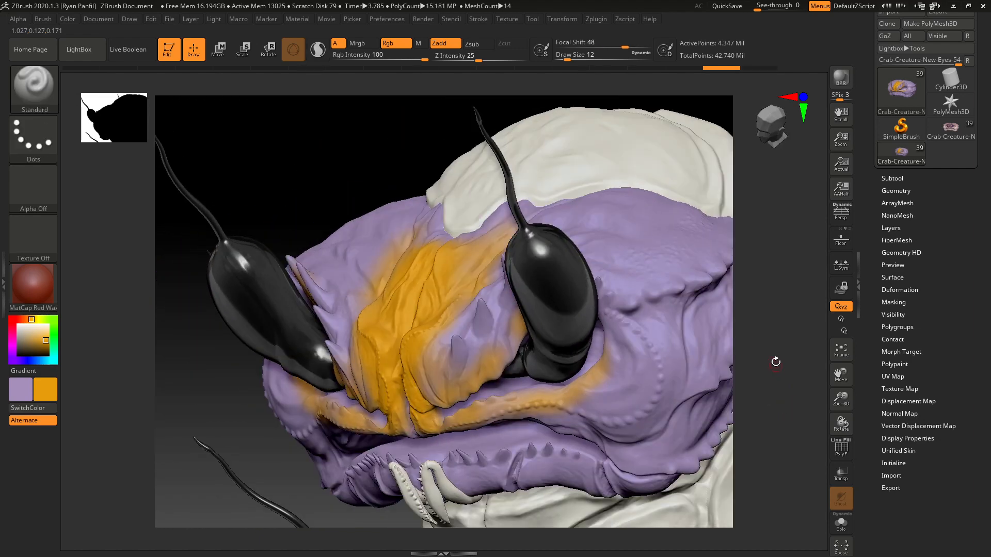
drag(723, 279, 752, 297)
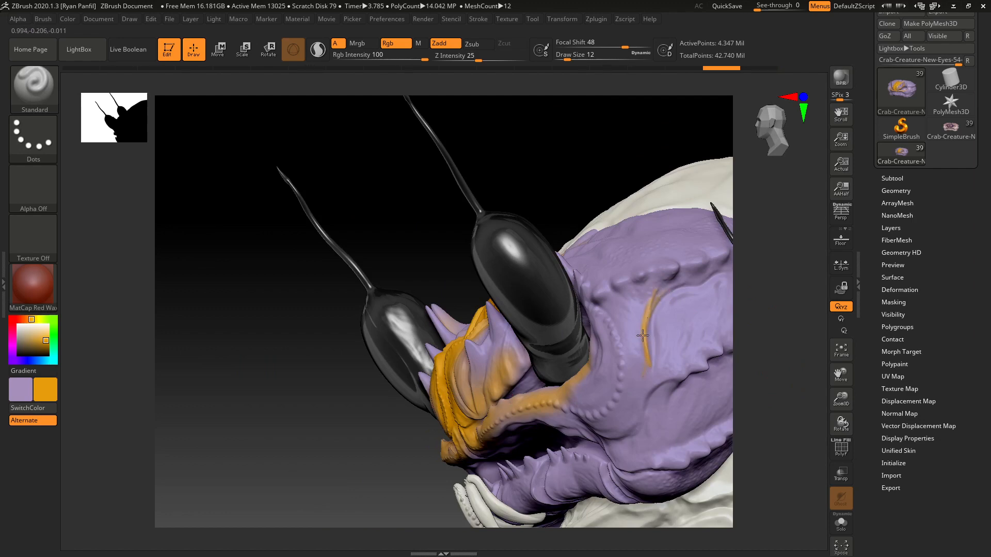
mouse_move(792, 385)
mouse_down()
mouse_move(785, 372)
mouse_move(790, 385)
mouse_move(799, 354)
mouse_move(765, 361)
mouse_move(705, 276)
mouse_move(688, 189)
mouse_move(672, 186)
mouse_up()
key(ctrl)
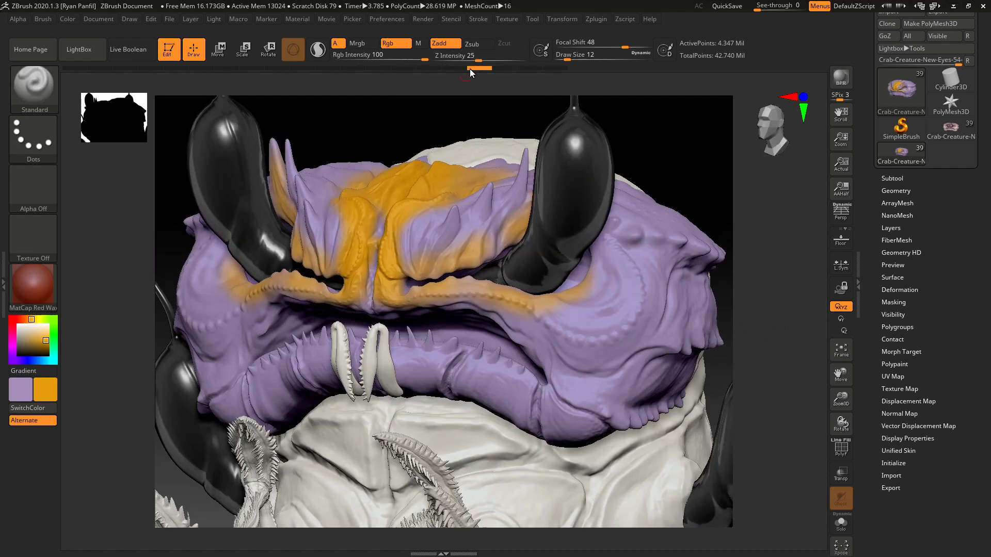
Step: Turn off Zadd and paint bright green streaks beneath the beaded upper-lip ridges near both mouth corners
click(439, 44)
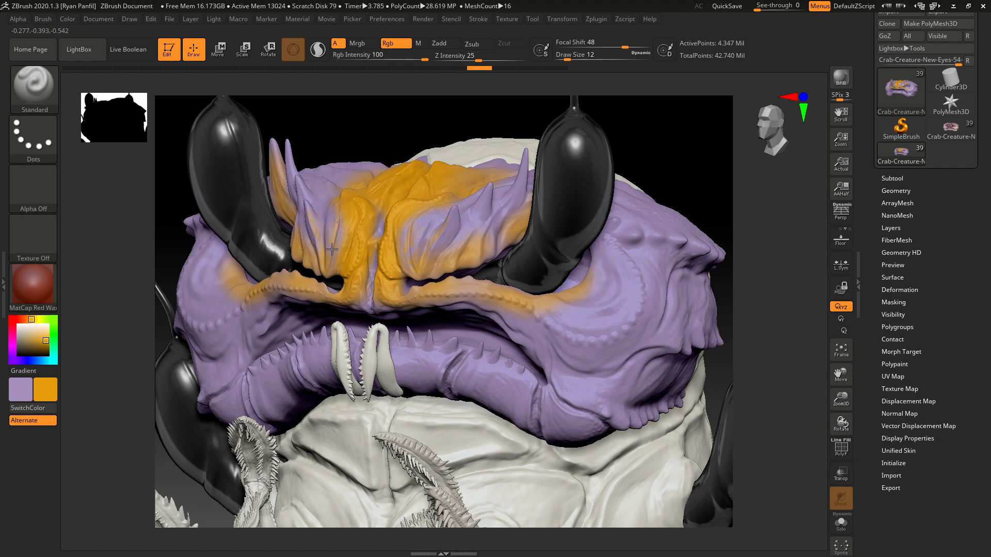
click(55, 329)
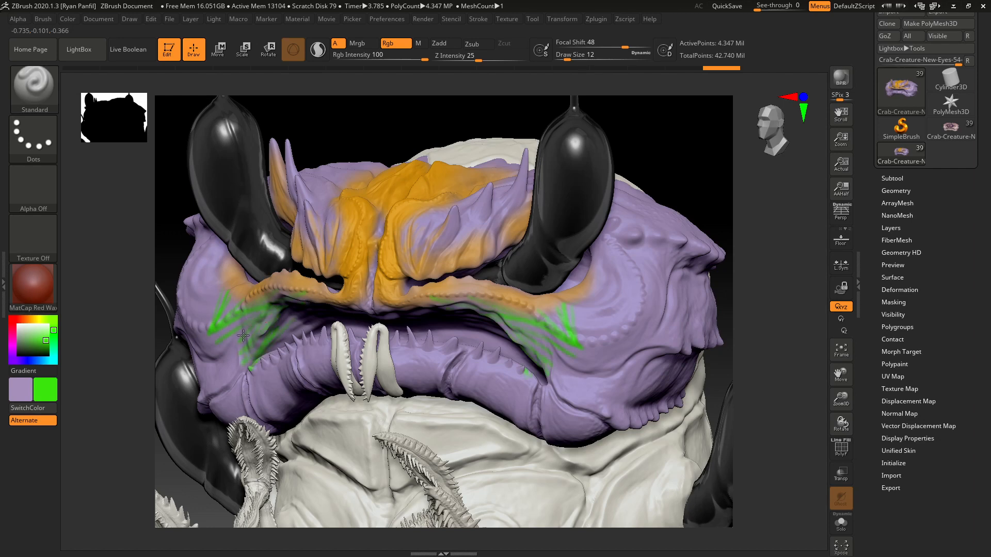
mouse_move(772, 324)
mouse_down()
mouse_move(793, 330)
mouse_move(782, 333)
mouse_up()
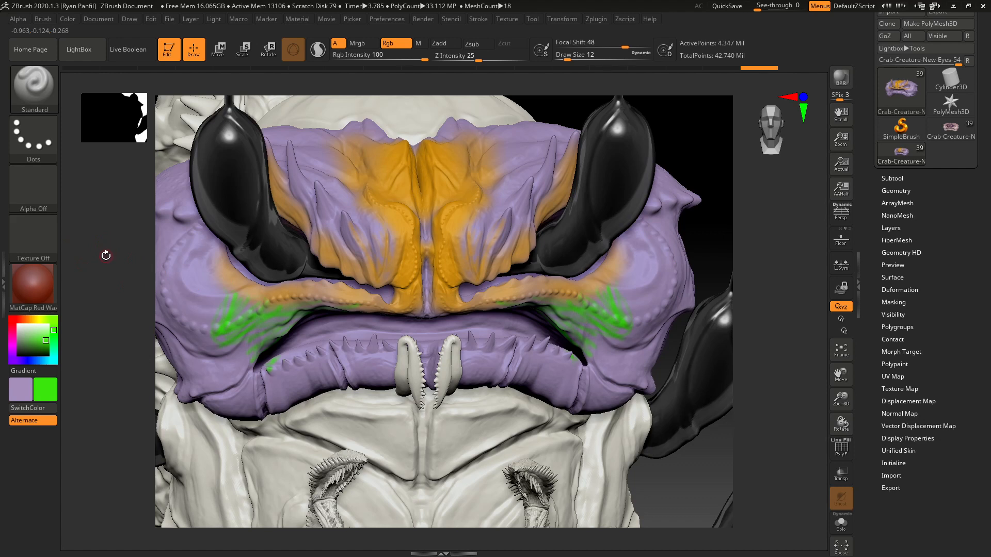
Step: Apply the star-shaped Alpha 10 to the brush and paint green Dots strokes across both cheeks
click(37, 151)
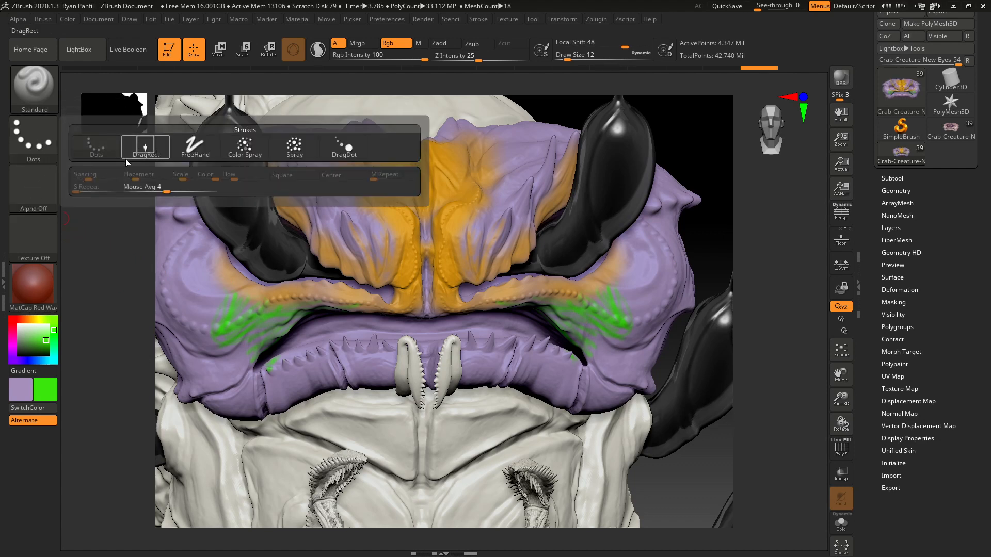
click(41, 197)
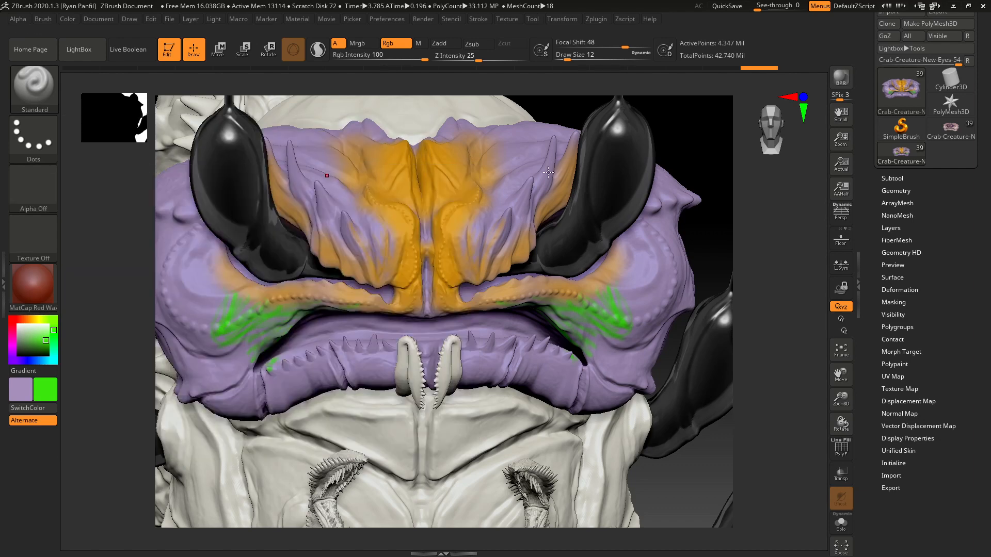
click(41, 207)
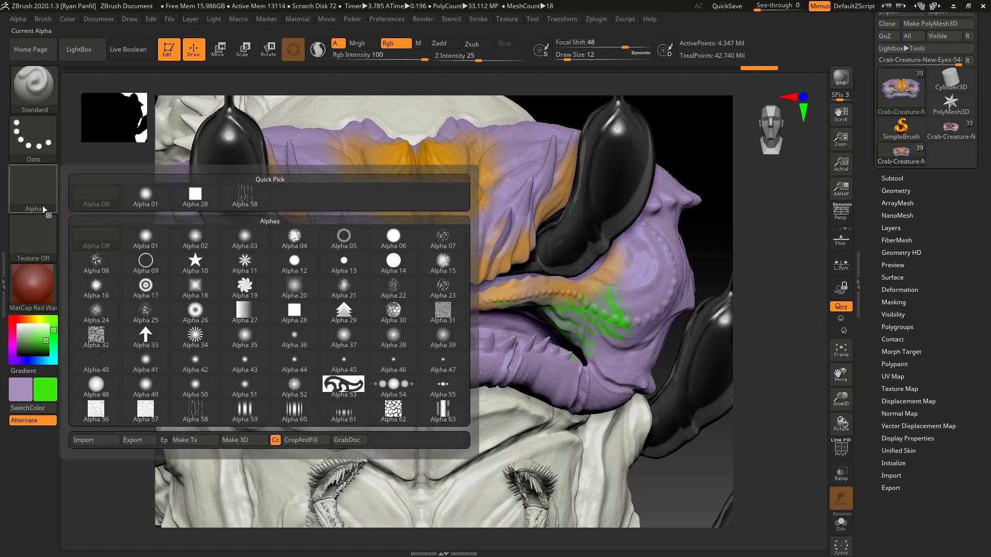
click(202, 264)
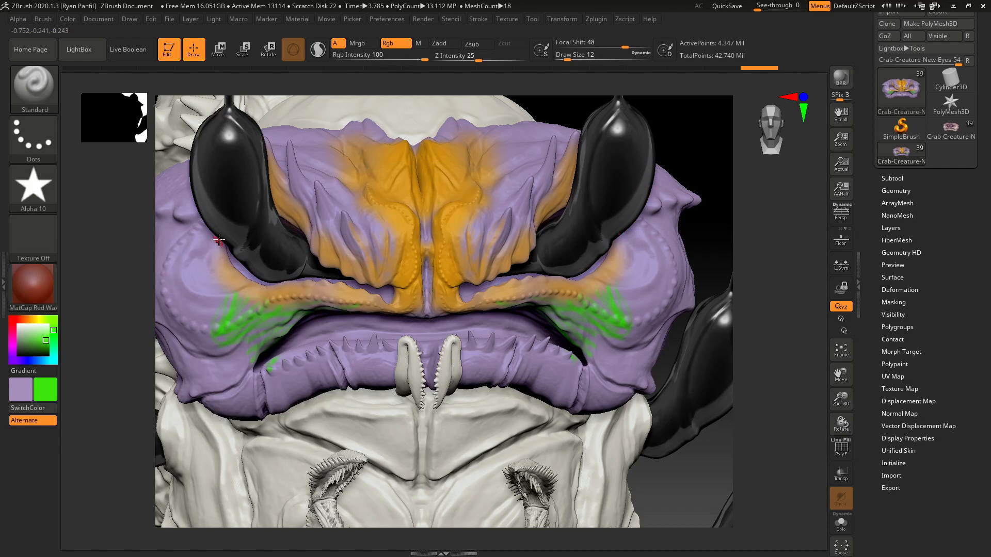
mouse_move(204, 287)
mouse_down()
mouse_move(199, 335)
mouse_move(192, 289)
mouse_up()
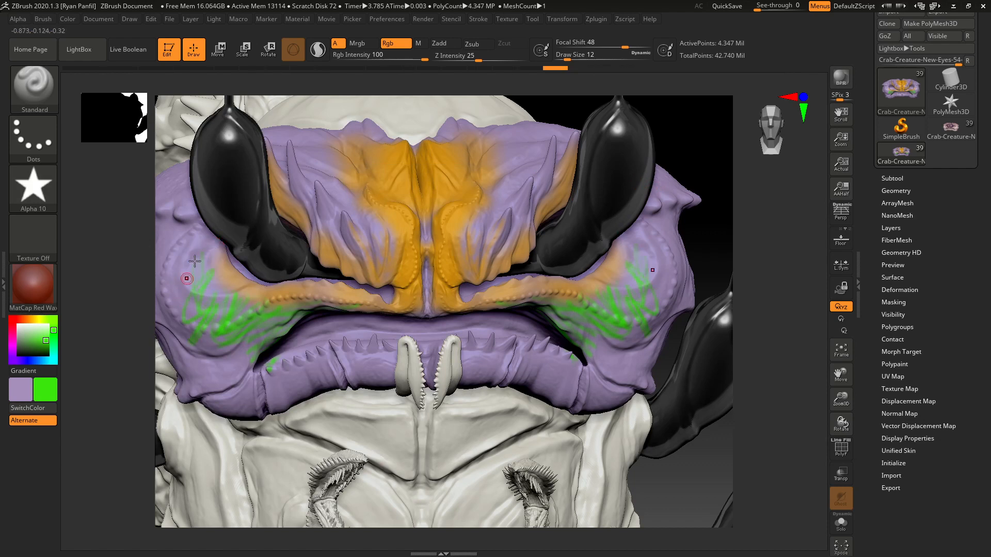
Step: Switch the stroke to DragRect and stamp large green shapes over both cheeks and the centre of the nose
click(44, 147)
click(140, 144)
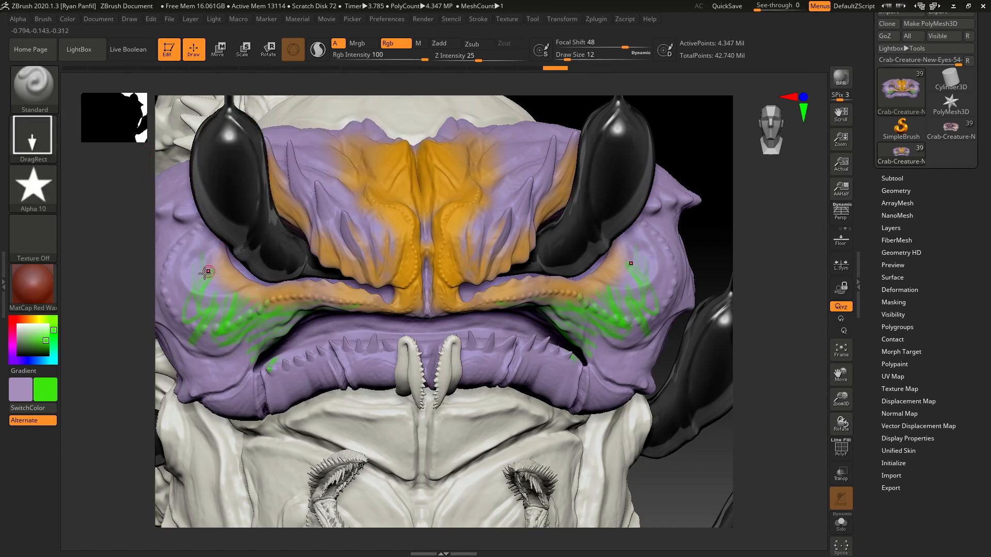
drag(652, 251, 634, 332)
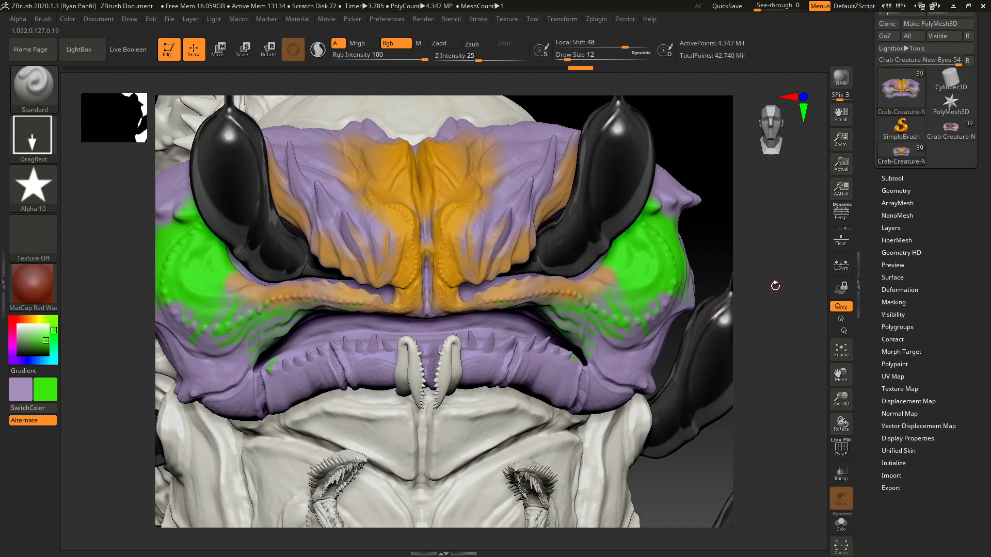
drag(775, 286, 538, 267)
drag(423, 216, 471, 318)
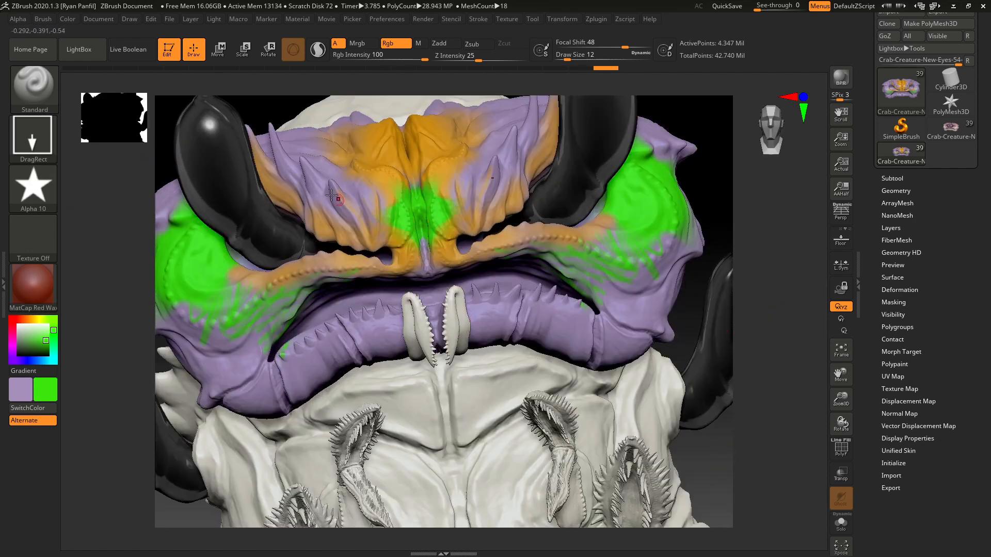
Step: Stamp small green shapes on the inner and upper spikes on both sides of the forehead
drag(332, 194, 338, 203)
drag(491, 164, 497, 178)
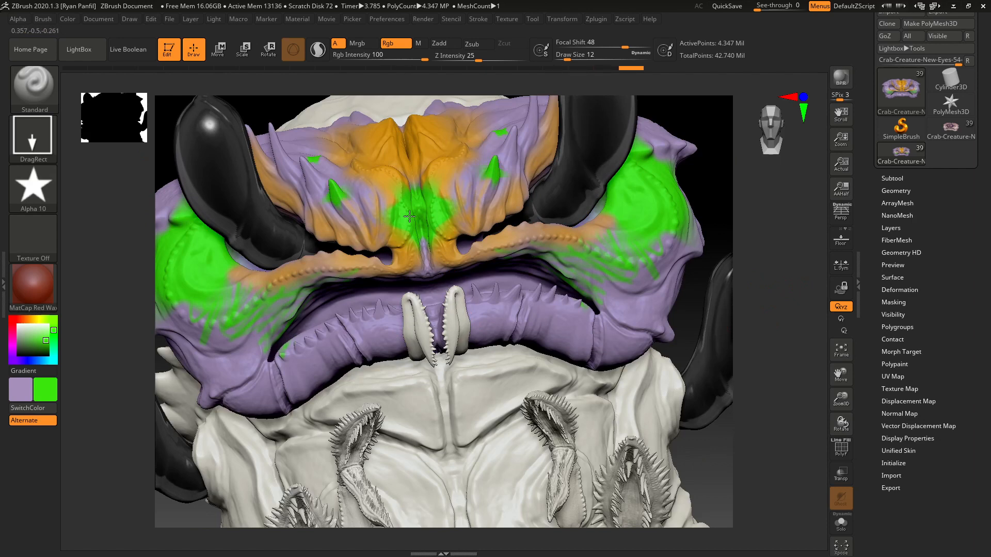
drag(501, 132, 507, 140)
mouse_move(760, 299)
mouse_down()
mouse_move(778, 288)
mouse_move(752, 312)
mouse_move(702, 316)
mouse_up()
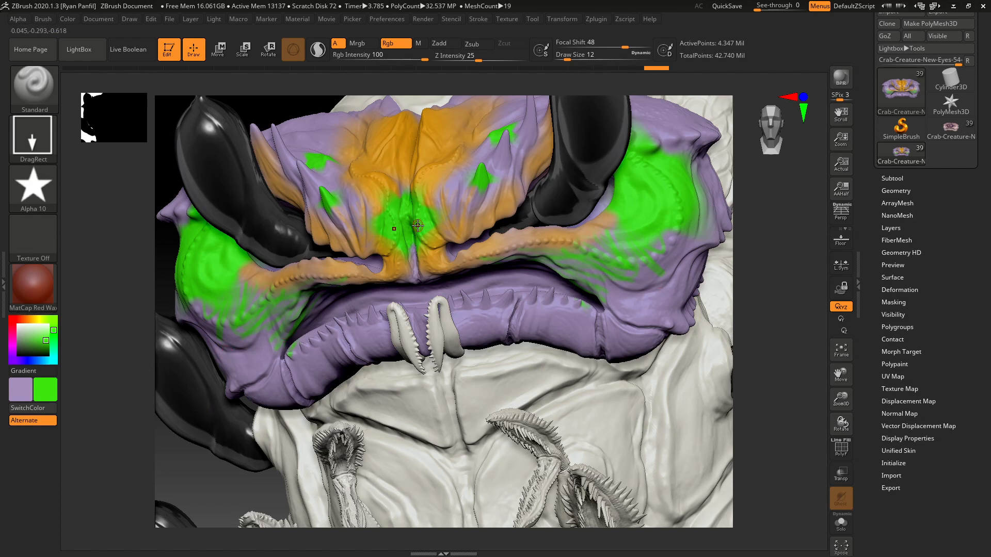
click(953, 6)
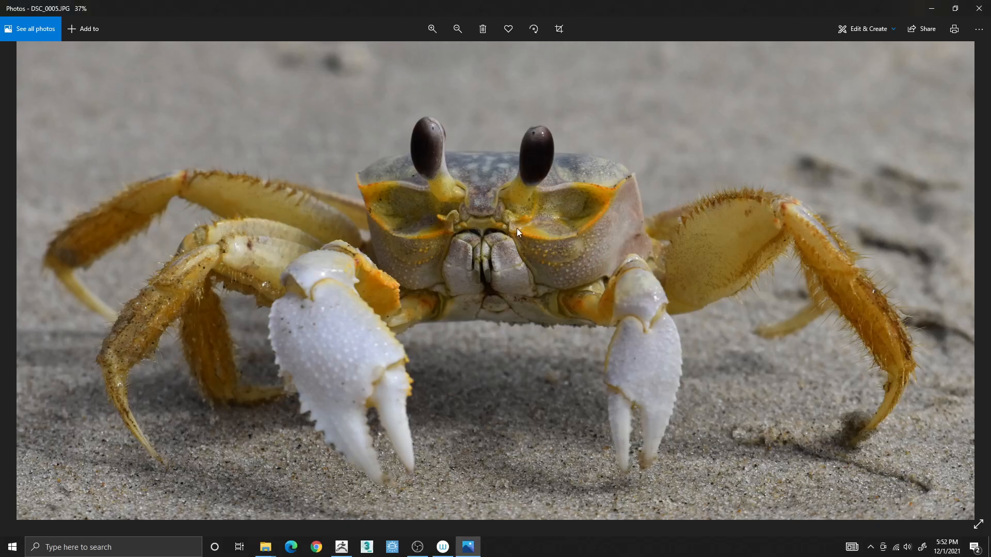
click(931, 8)
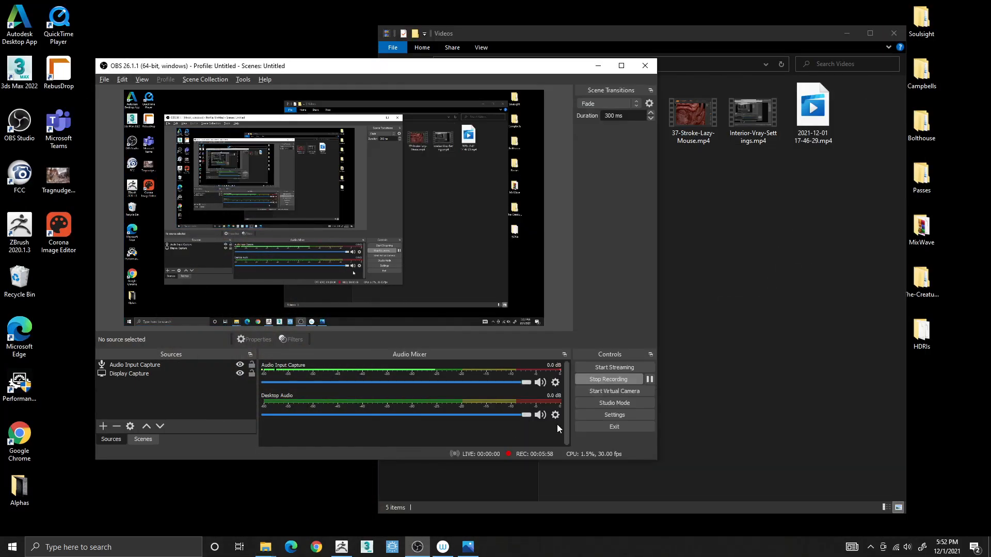